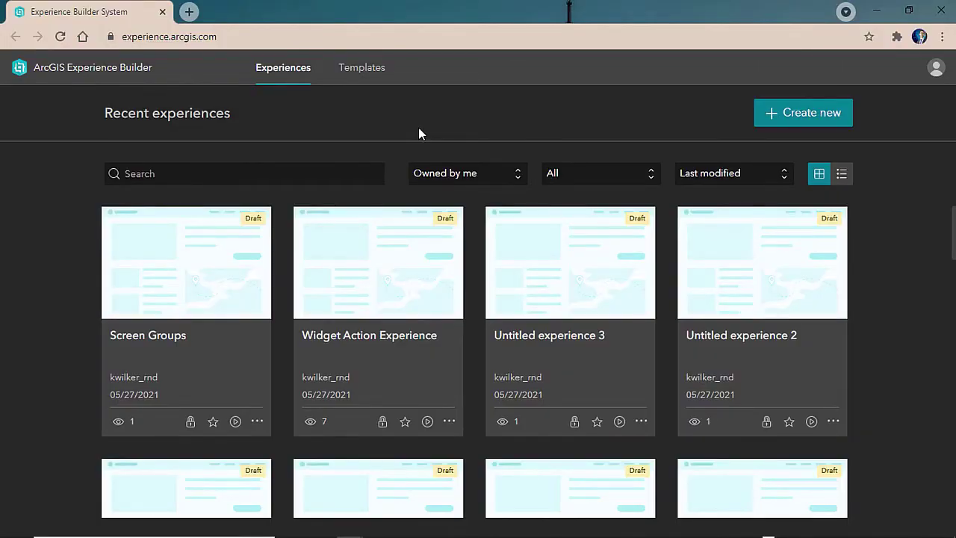
Create a new experience from the Launchpad template and fit the page to the window
{"action": "left_click", "coordinate": [813, 129]}
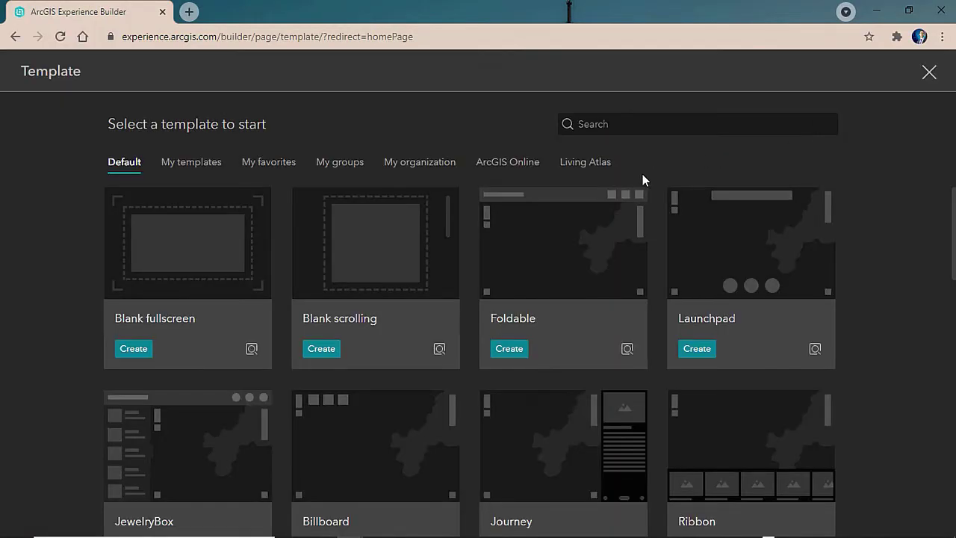
{"action": "left_click", "coordinate": [692, 351]}
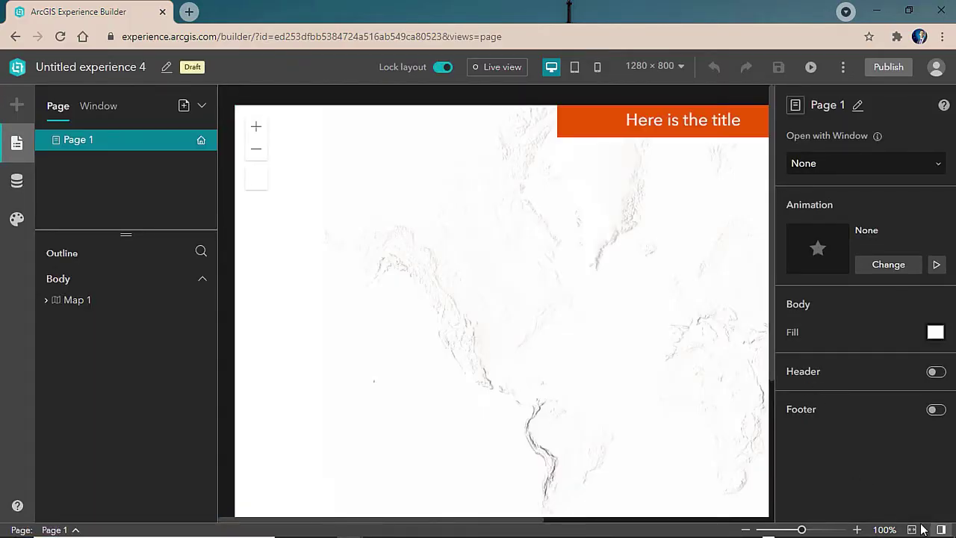
{"action": "left_click", "coordinate": [911, 530]}
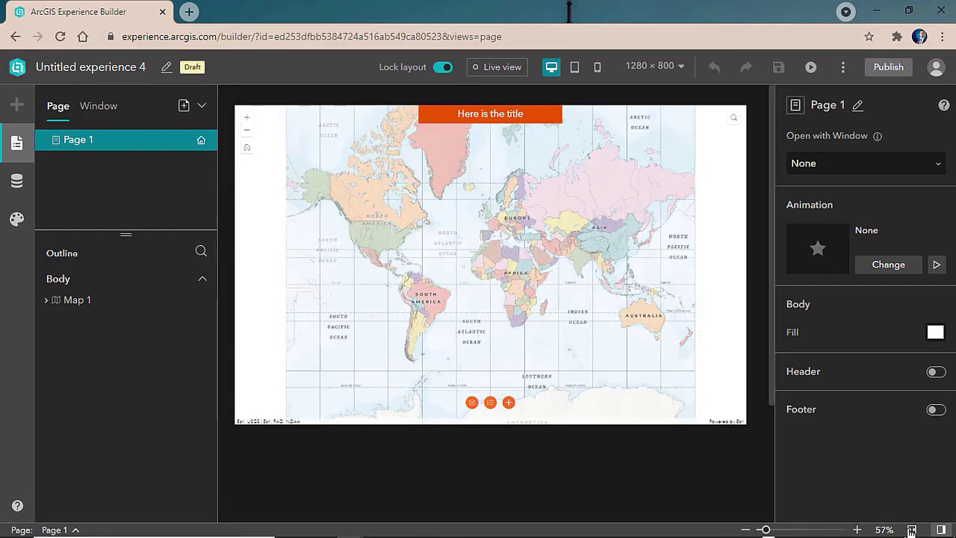
Unlock the layout and change the title text to 'Glacier National Park App'
{"action": "left_click", "coordinate": [443, 67]}
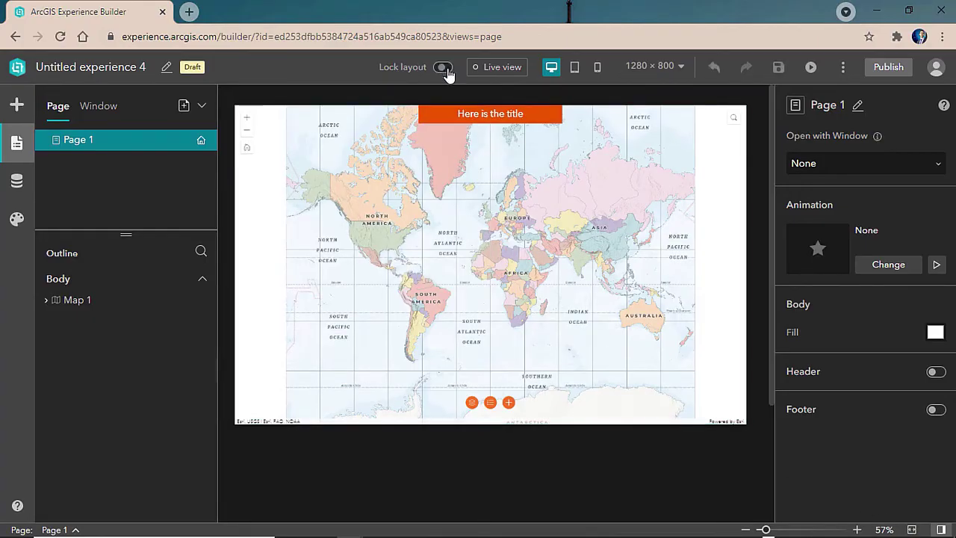
{"action": "double_click", "coordinate": [476, 112]}
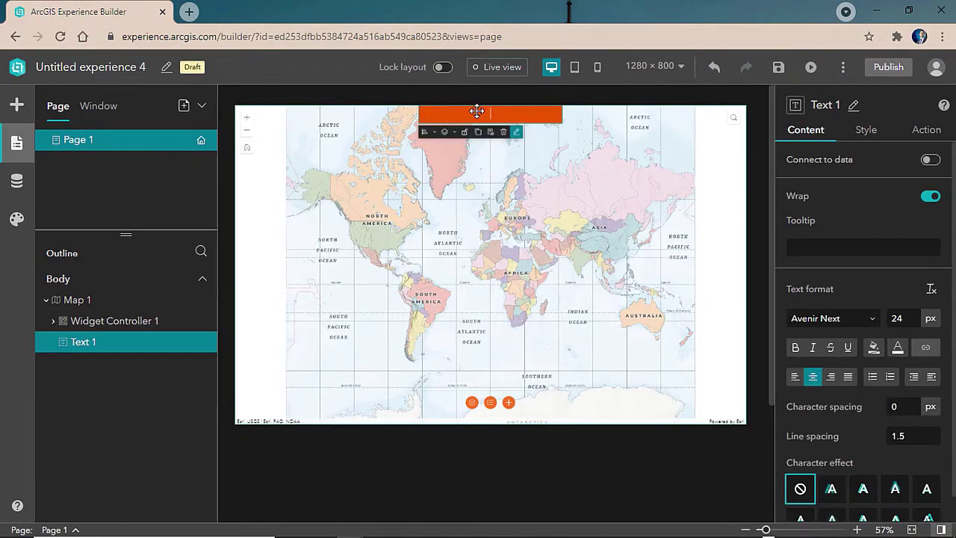
{"action": "type", "text": "Glacier National P"}
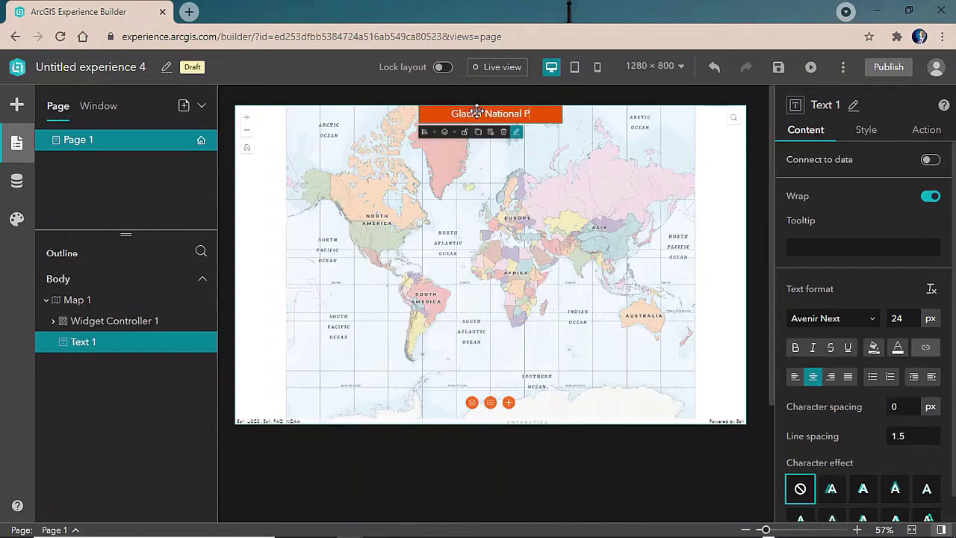
{"action": "type", "text": "ark App"}
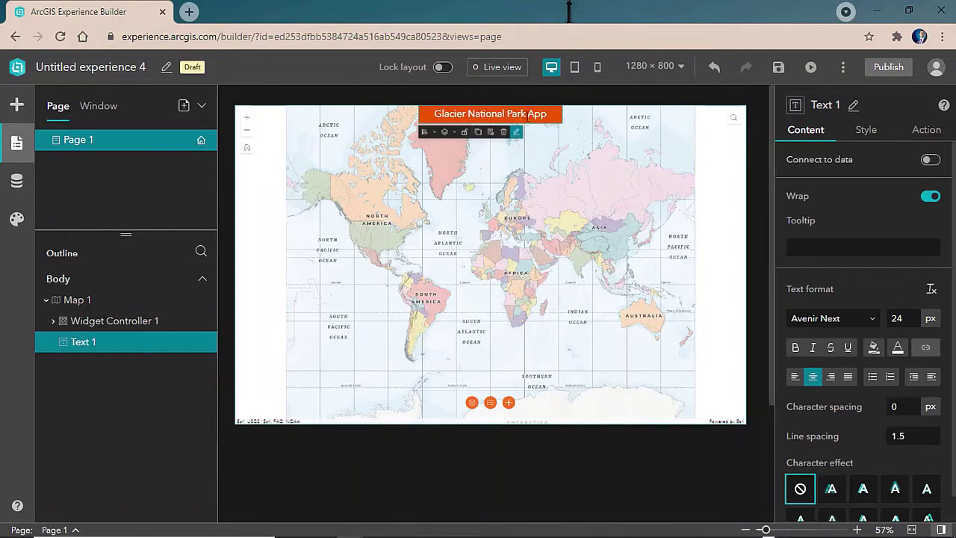
{"action": "left_click", "coordinate": [16, 181]}
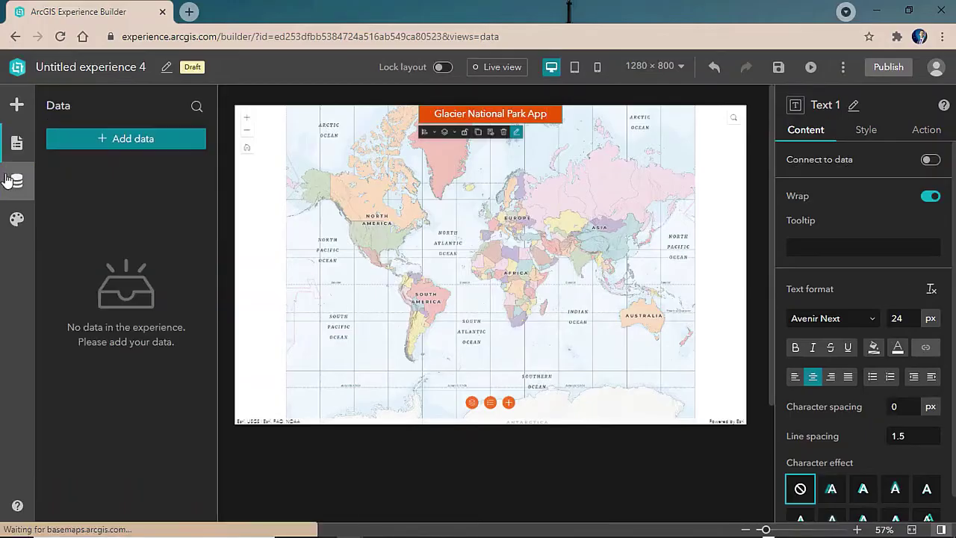
Add the NPS Glacier 1 web map and Glacier National Park web scene as data
{"action": "left_click", "coordinate": [114, 141]}
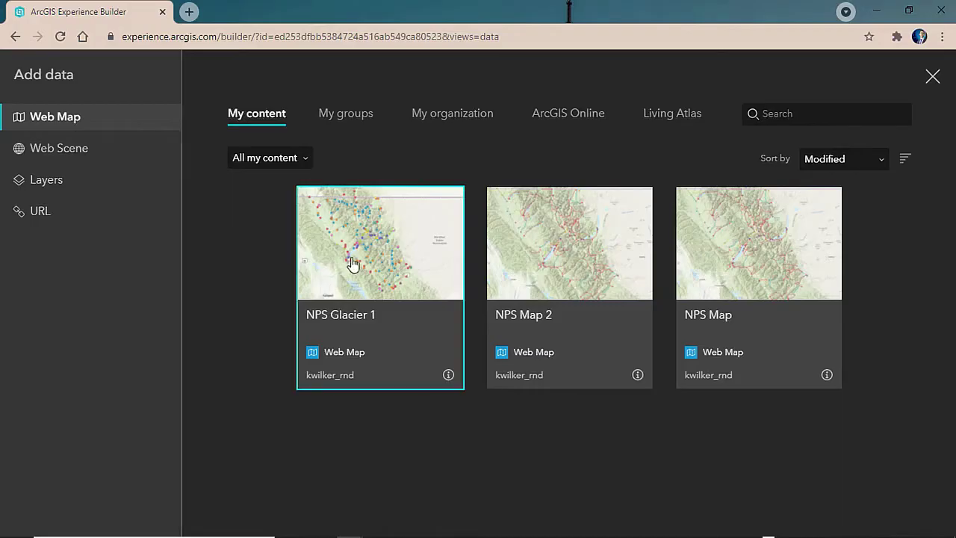
{"action": "left_click", "coordinate": [406, 258]}
{"action": "left_click", "coordinate": [41, 147]}
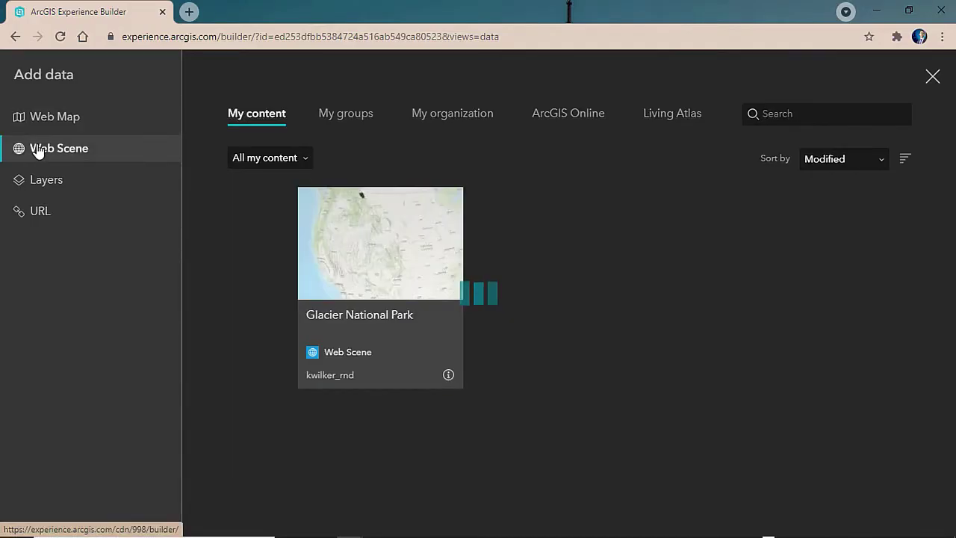
{"action": "left_click", "coordinate": [374, 312]}
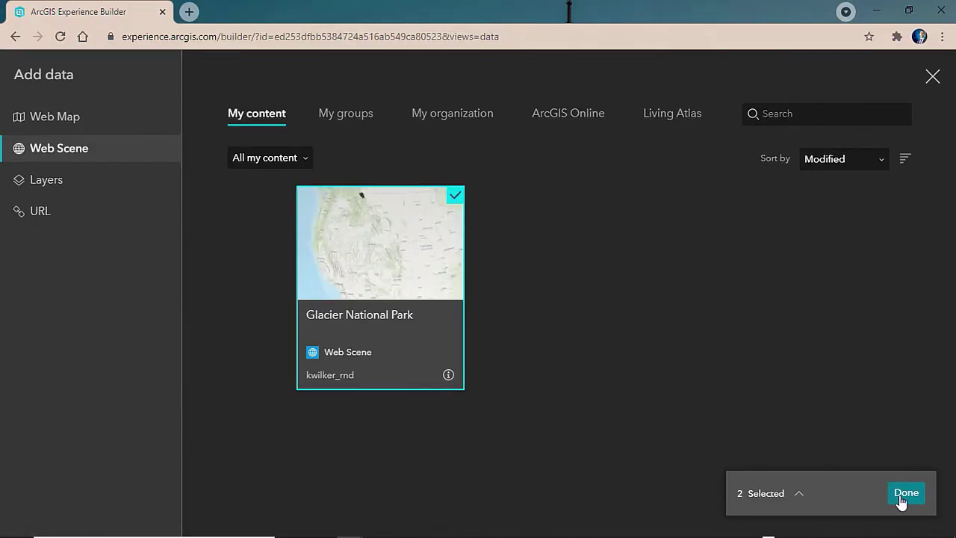
{"action": "left_click", "coordinate": [905, 492]}
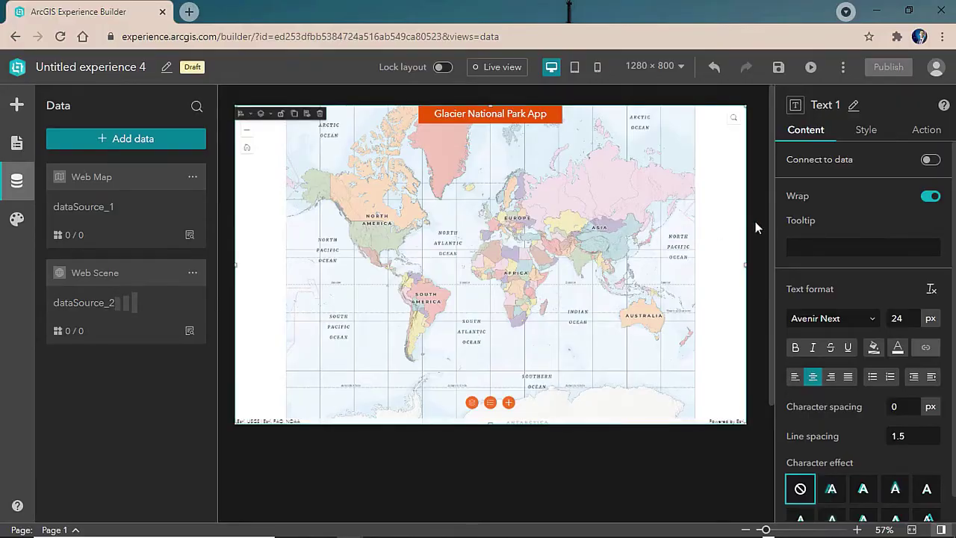
Set the map widget's sources to NPS Glacier 1 and the Glacier National Park scene
{"action": "left_click", "coordinate": [825, 231]}
{"action": "left_click", "coordinate": [675, 224]}
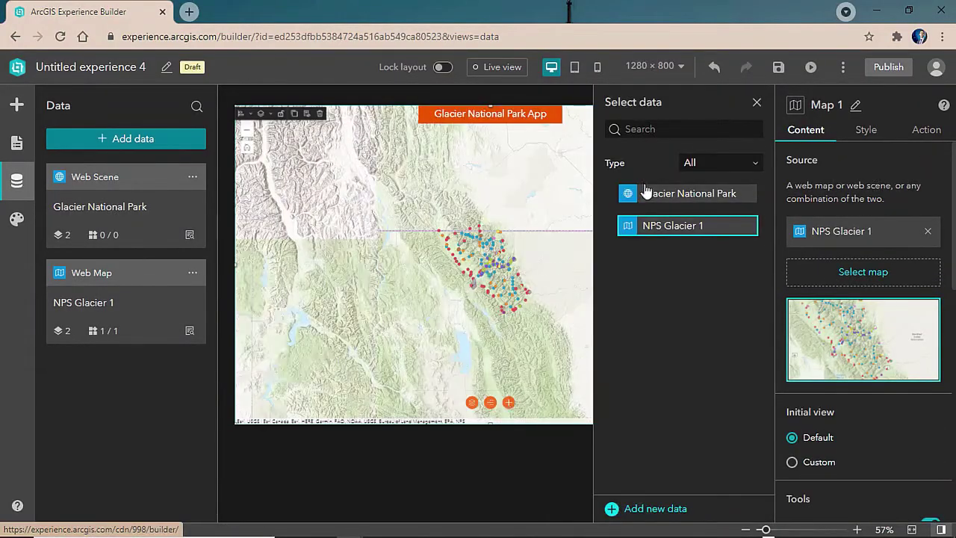
{"action": "left_click", "coordinate": [691, 195]}
{"action": "left_click", "coordinate": [756, 103]}
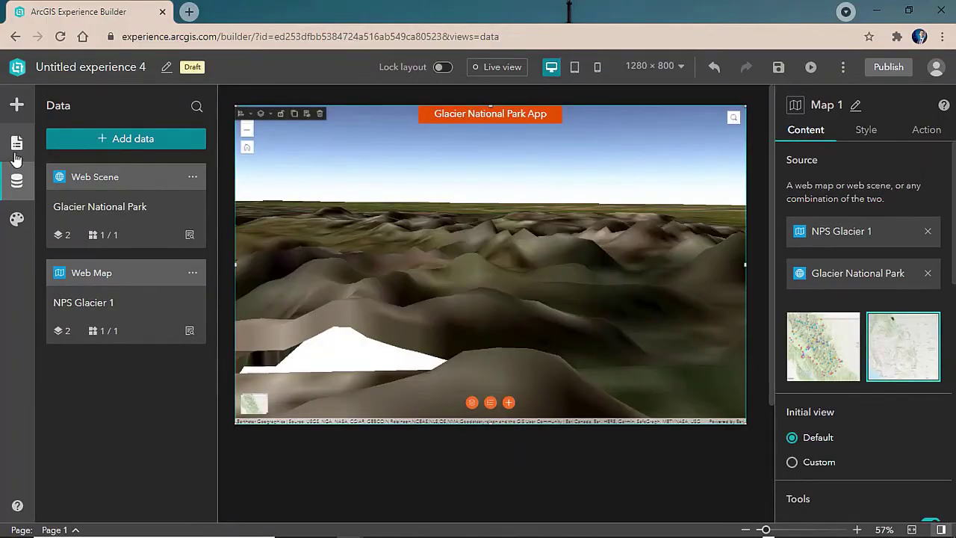
{"action": "left_click", "coordinate": [464, 115]}
Snap the orange title bar to Full width and drag its bottom edge down
{"action": "left_click", "coordinate": [423, 132]}
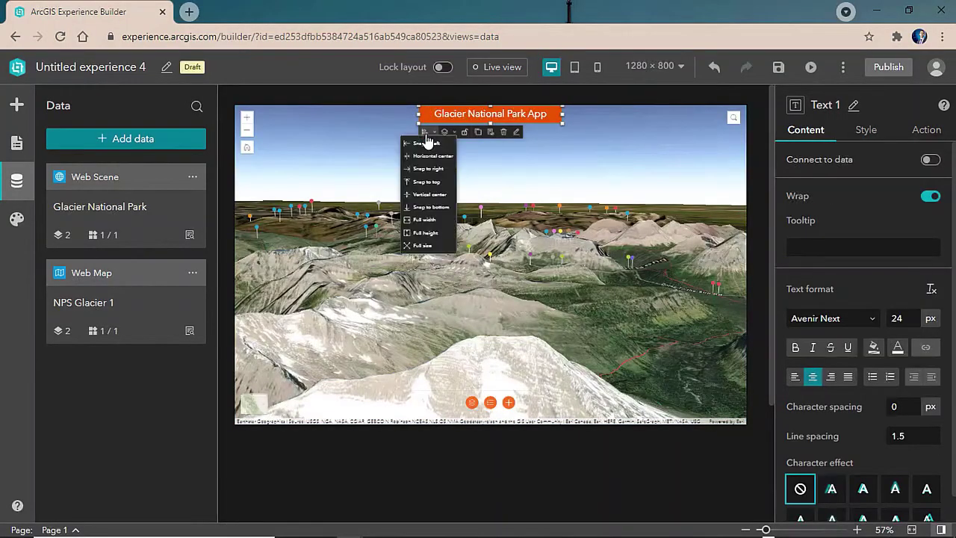
{"action": "left_click", "coordinate": [431, 220]}
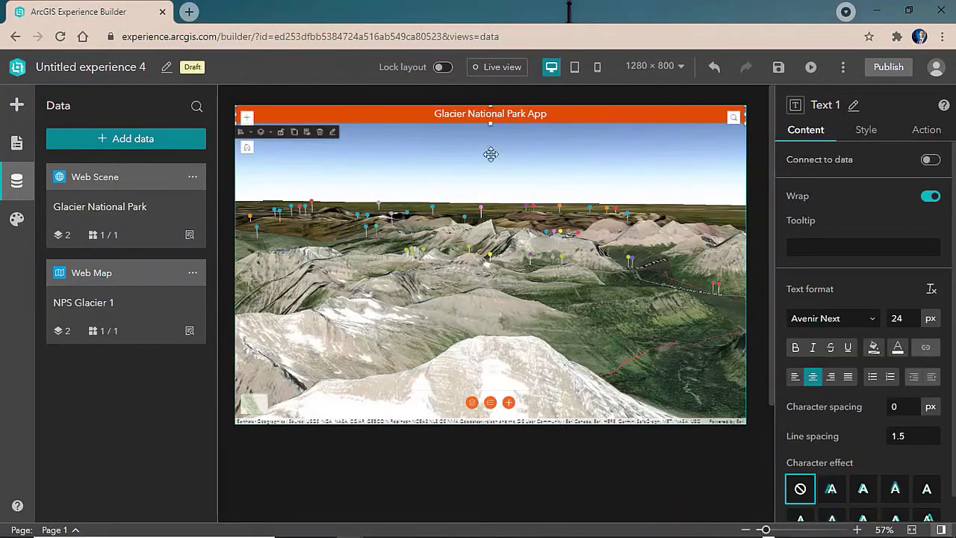
{"action": "left_click_drag", "start_coordinate": [489, 123], "coordinate": [490, 128]}
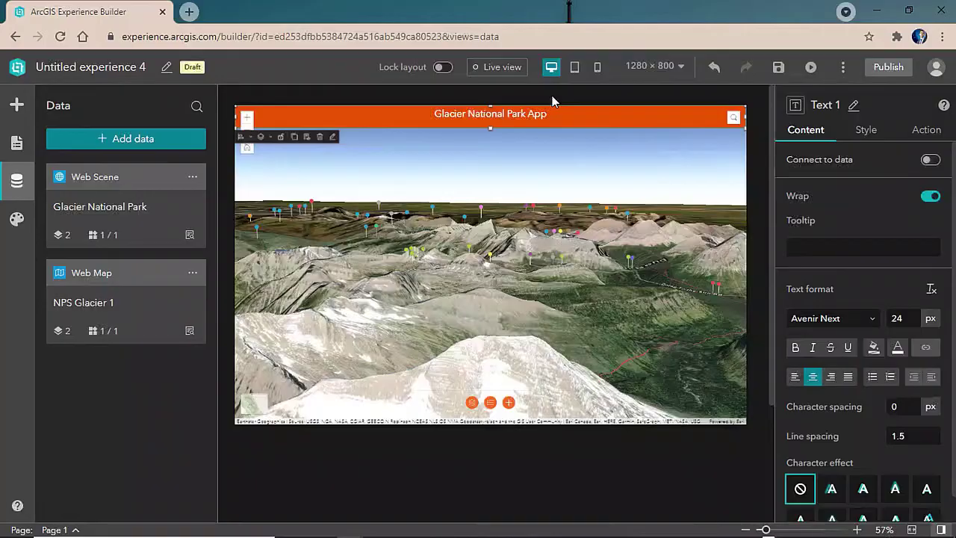
{"action": "left_click", "coordinate": [16, 142]}
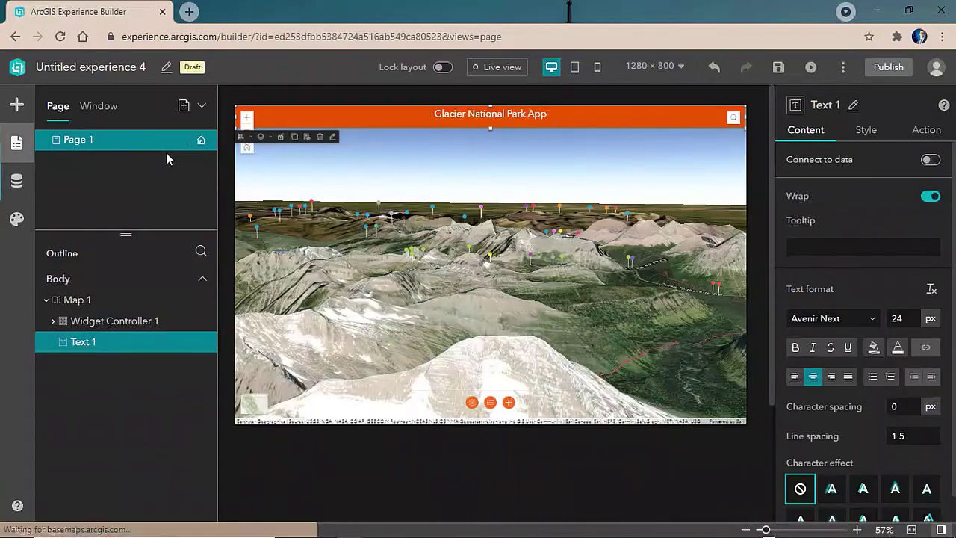
Add a Blank fullscreen page named Map
{"action": "left_click", "coordinate": [183, 105]}
{"action": "left_click", "coordinate": [124, 261]}
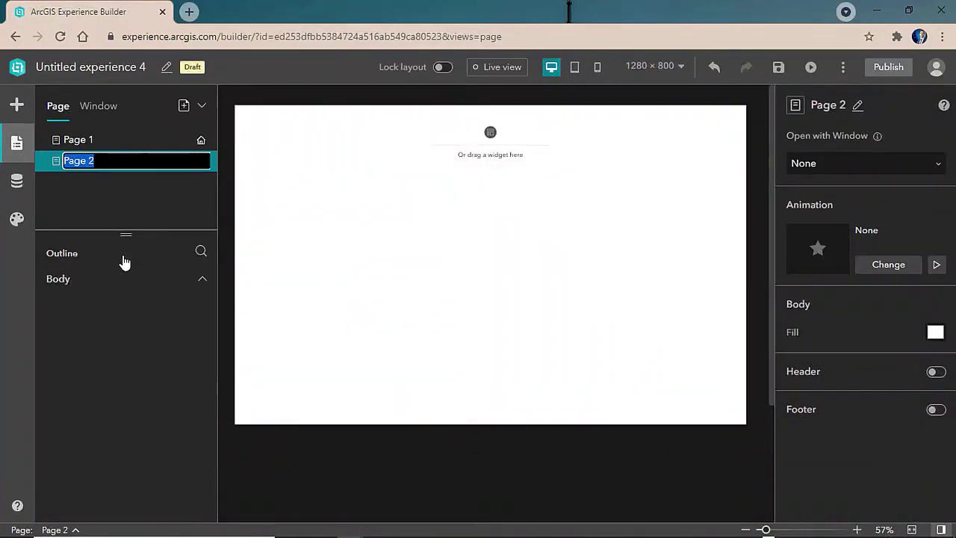
{"action": "type", "text": "Ma"}
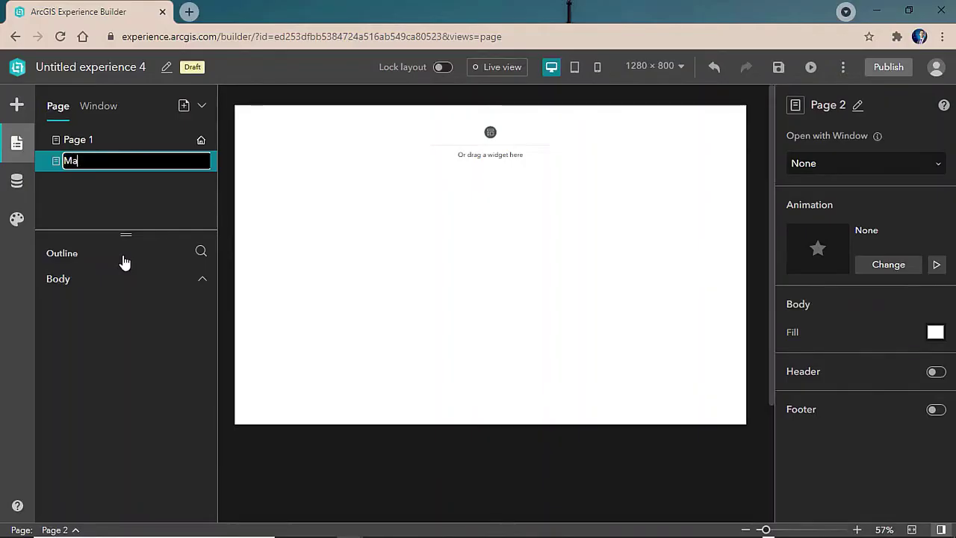
{"action": "type", "text": "p"}
{"action": "key", "text": "Return"}
Rename Page 1 to Home
{"action": "left_click", "coordinate": [200, 161]}
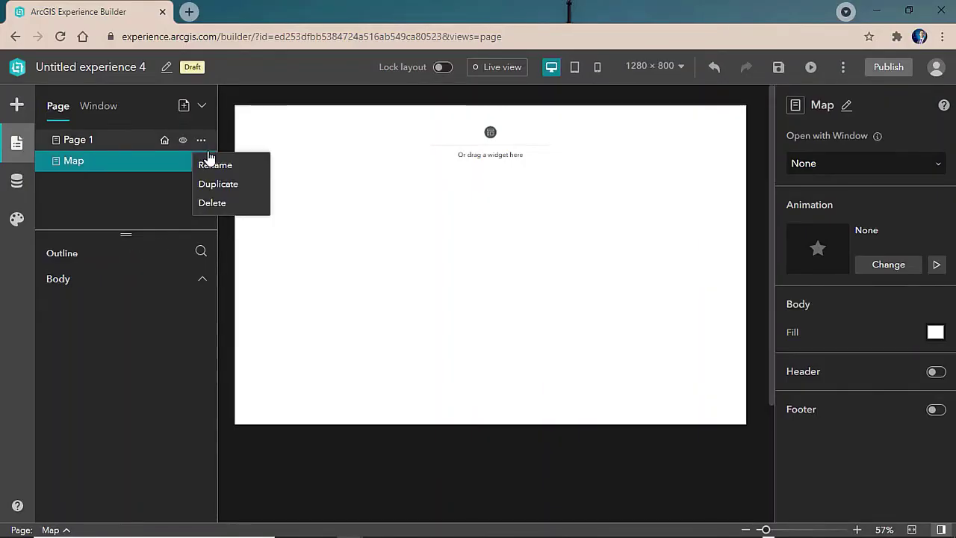
{"action": "left_click", "coordinate": [210, 165]}
{"action": "type", "text": "Home"}
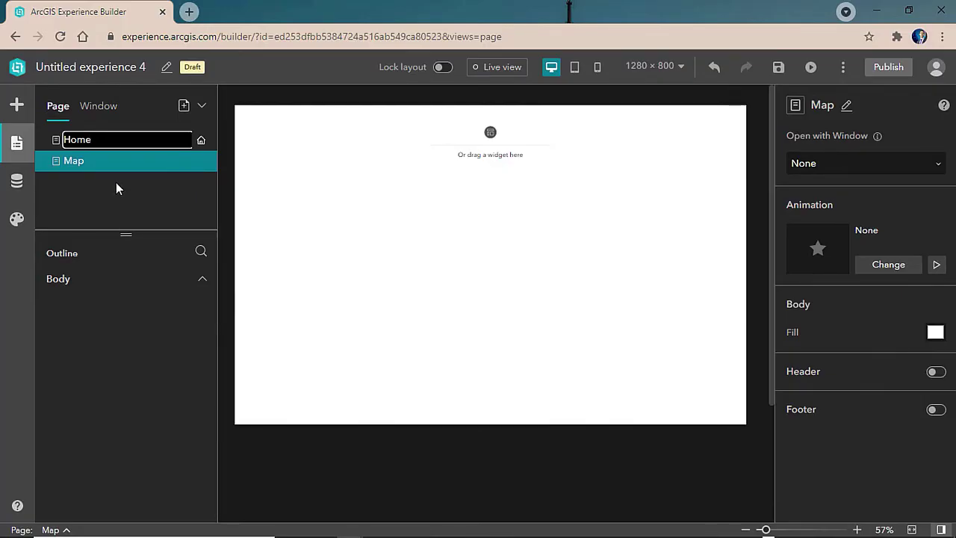
{"action": "key", "text": "Return"}
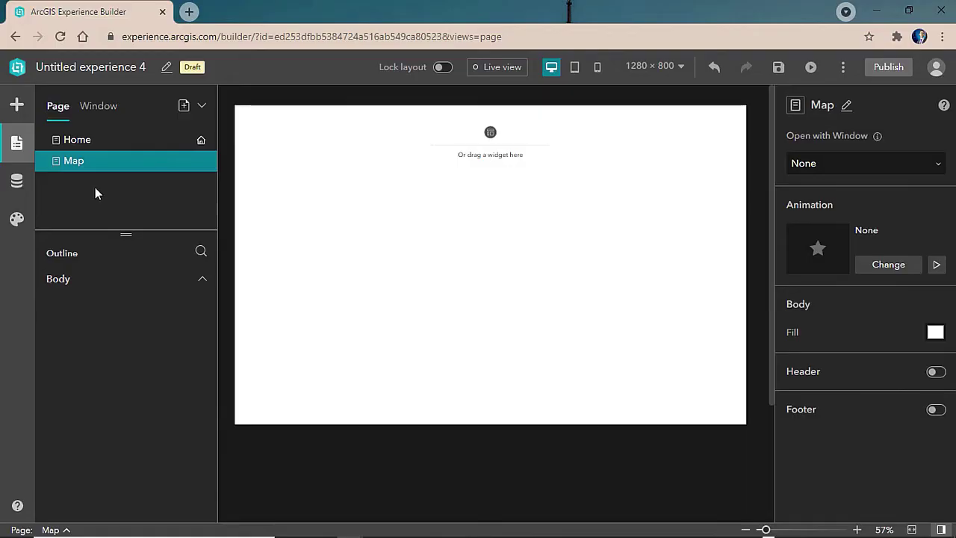
{"action": "left_click", "coordinate": [9, 107]}
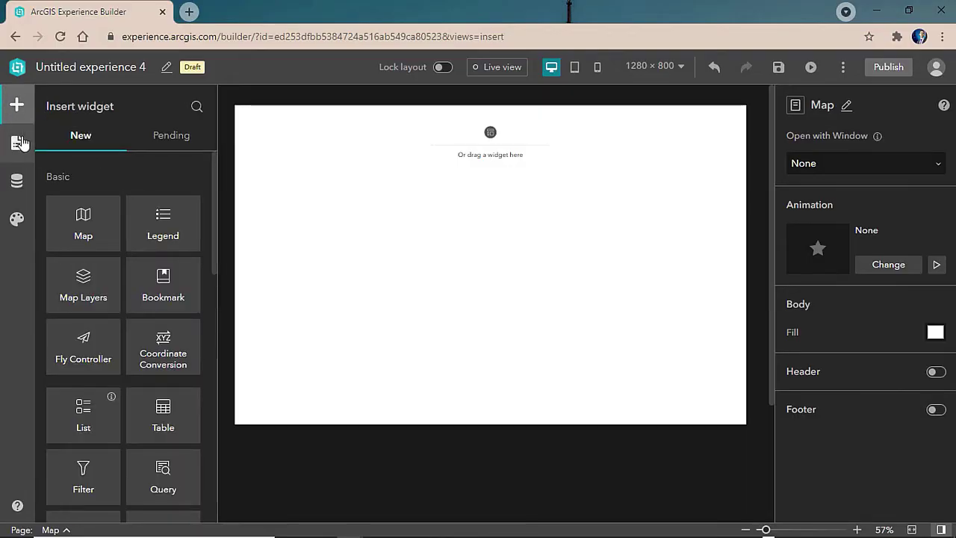
Place a Map widget on the Map page and set it to Full size
{"action": "left_click_drag", "start_coordinate": [83, 222], "coordinate": [468, 222]}
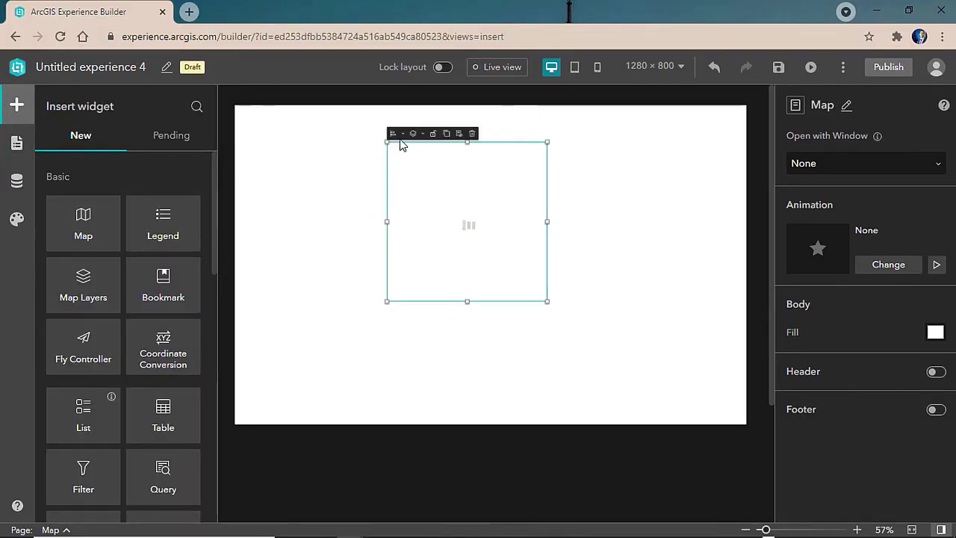
{"action": "left_click", "coordinate": [394, 136]}
{"action": "left_click", "coordinate": [394, 251]}
Switch back to the Home page and scroll the Insert widget list
{"action": "left_click", "coordinate": [16, 142]}
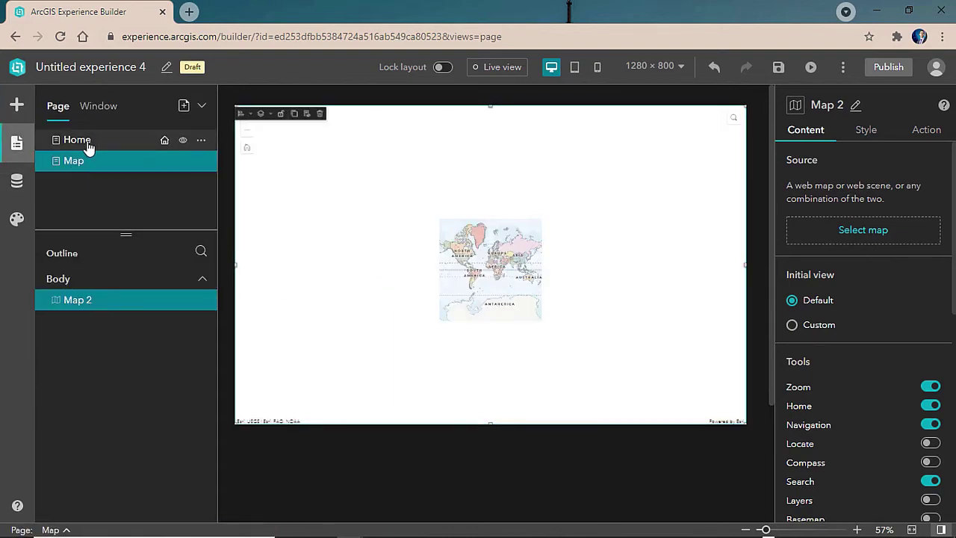
{"action": "left_click", "coordinate": [77, 139]}
{"action": "left_click", "coordinate": [17, 110]}
{"action": "scroll", "coordinate": [125, 392], "scroll_direction": "down", "scroll_amount": 3}
{"action": "scroll", "coordinate": [125, 396], "scroll_direction": "down", "scroll_amount": 5}
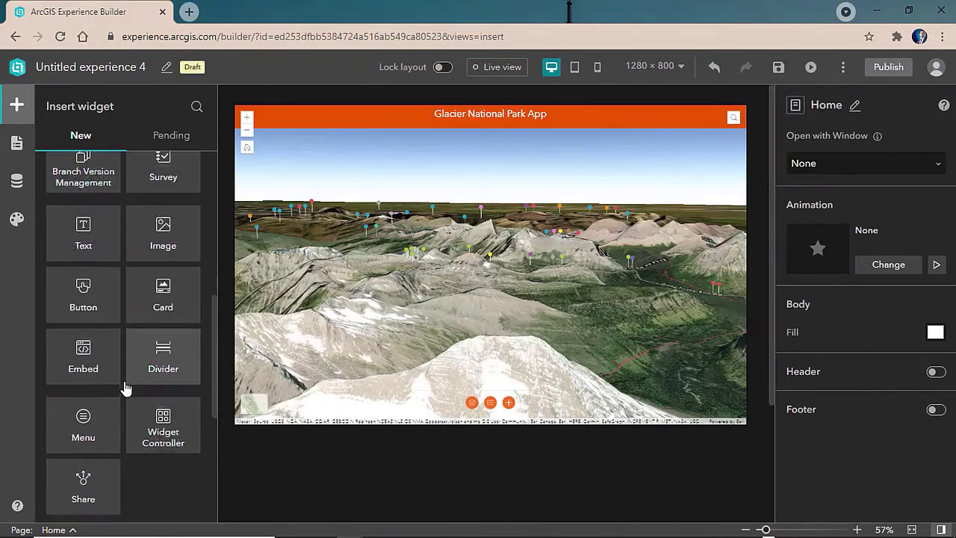
Add a Menu widget to the title bar and make its regular text black via Advanced style
{"action": "left_click_drag", "start_coordinate": [120, 321], "coordinate": [645, 118]}
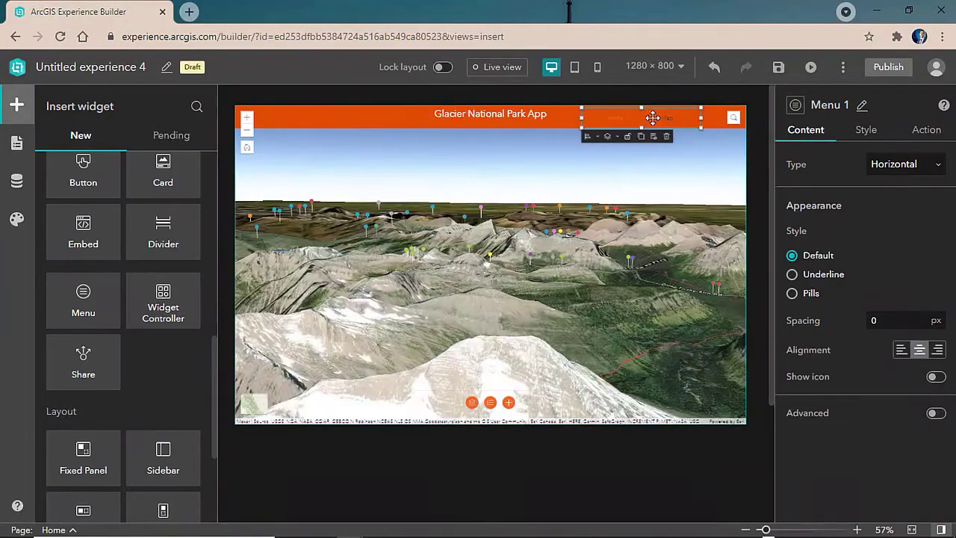
{"action": "left_click", "coordinate": [935, 415]}
{"action": "scroll", "coordinate": [863, 370], "scroll_direction": "down", "scroll_amount": 2}
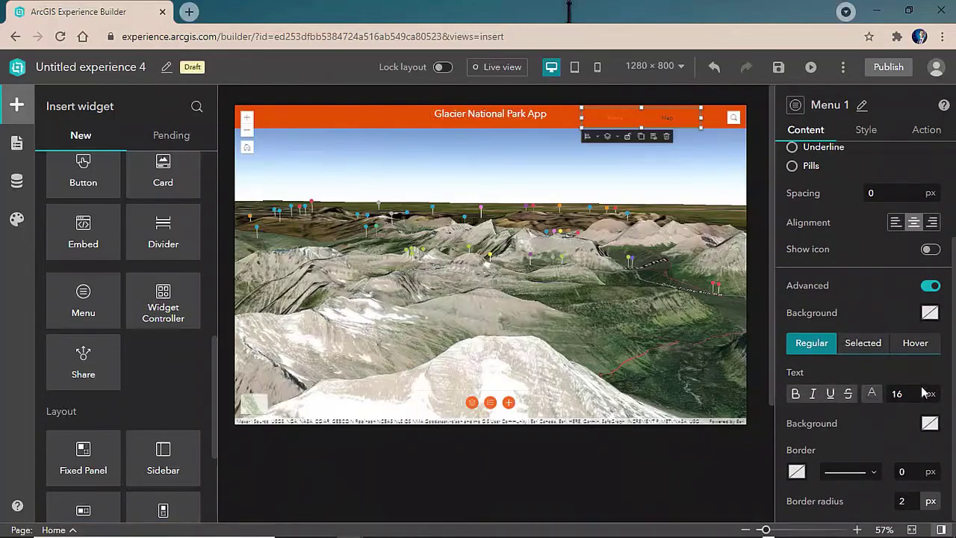
{"action": "left_click", "coordinate": [869, 397]}
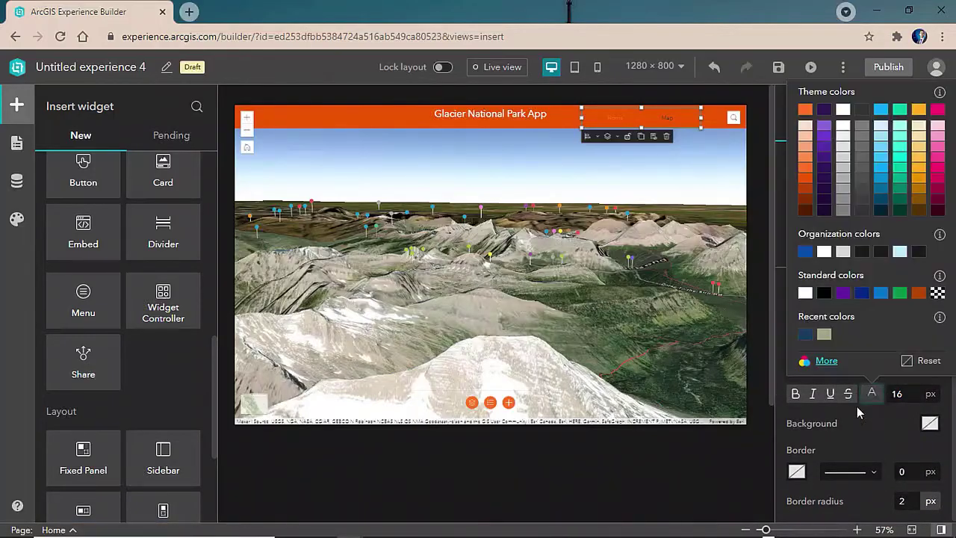
{"action": "left_click", "coordinate": [824, 294]}
Set the menu's selected text to dark blue and its hover text to black
{"action": "left_click", "coordinate": [856, 348]}
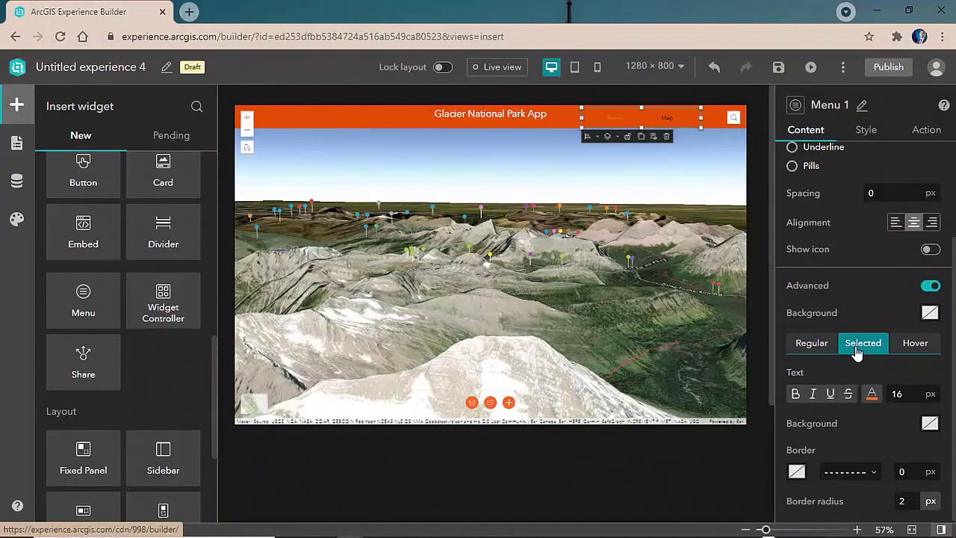
{"action": "left_click", "coordinate": [871, 391]}
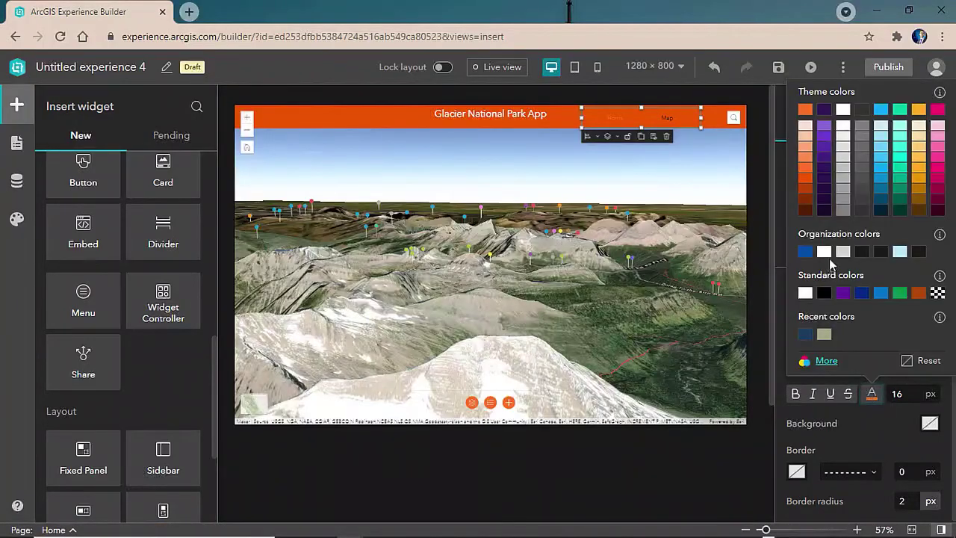
{"action": "left_click", "coordinate": [882, 426]}
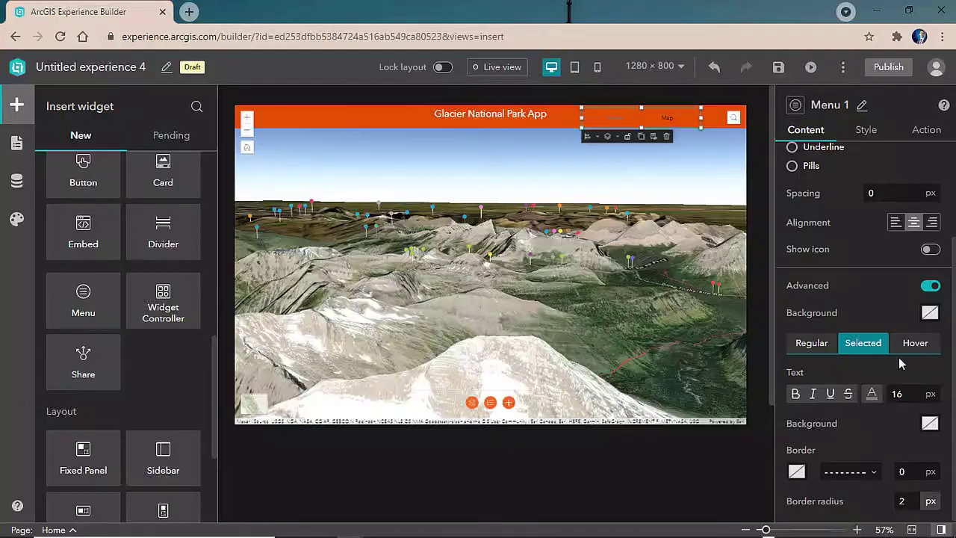
{"action": "left_click", "coordinate": [871, 392]}
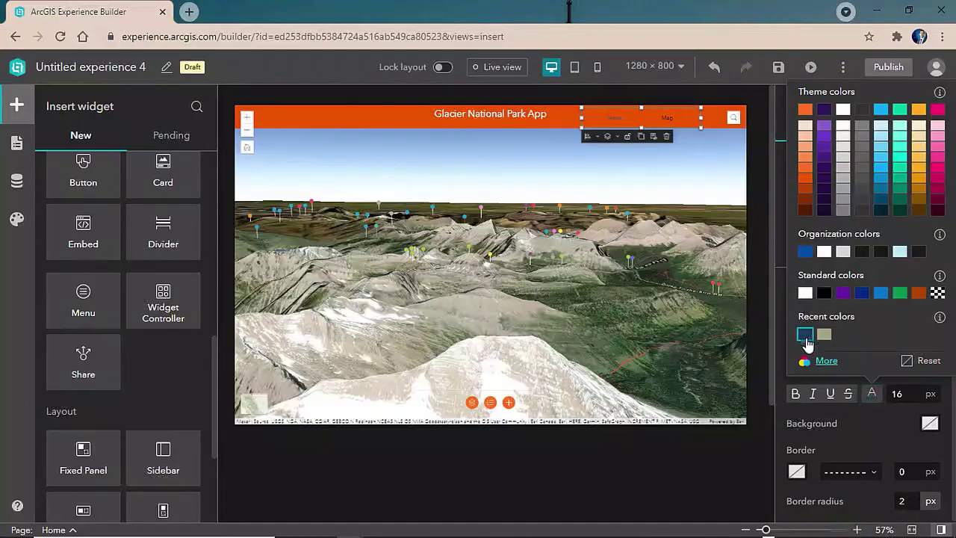
{"action": "left_click", "coordinate": [851, 436]}
{"action": "left_click", "coordinate": [912, 343]}
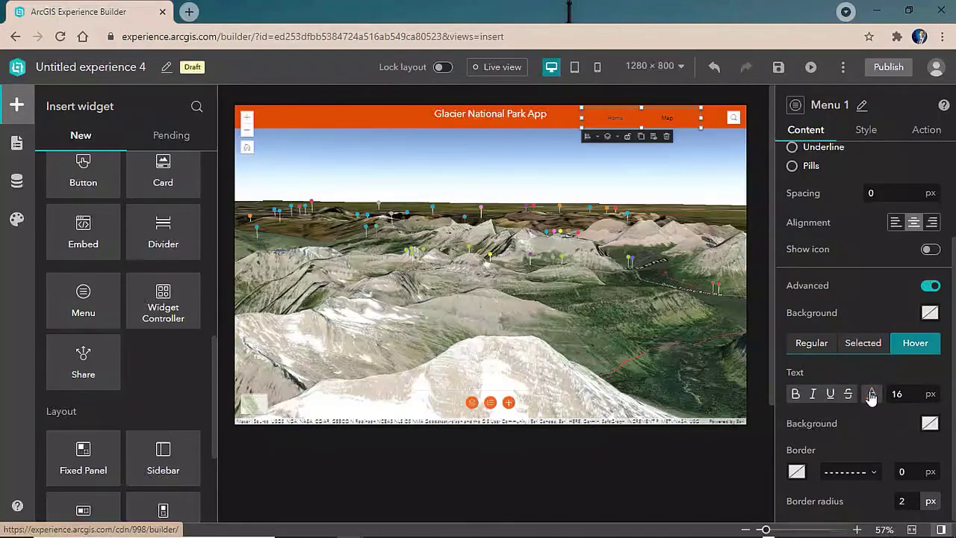
{"action": "left_click", "coordinate": [871, 393]}
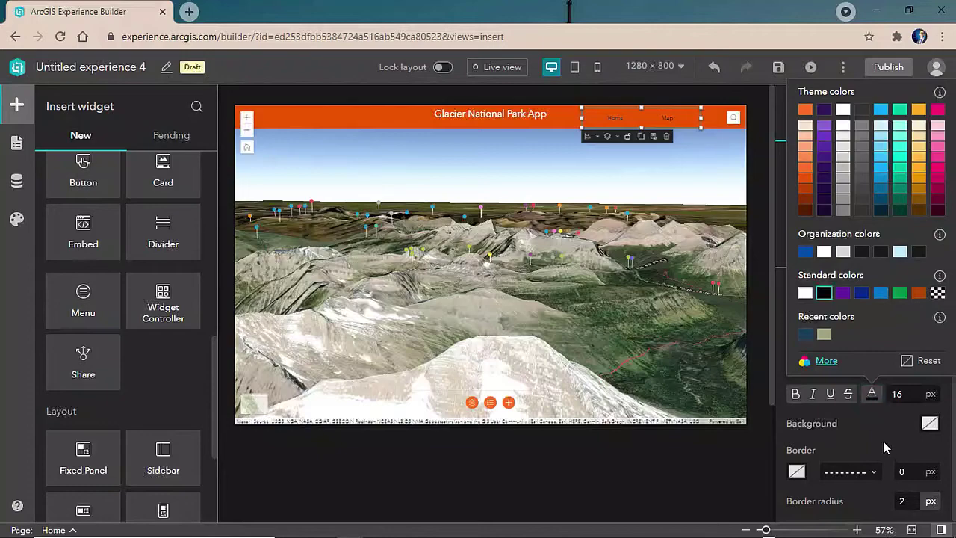
{"action": "left_click", "coordinate": [884, 444]}
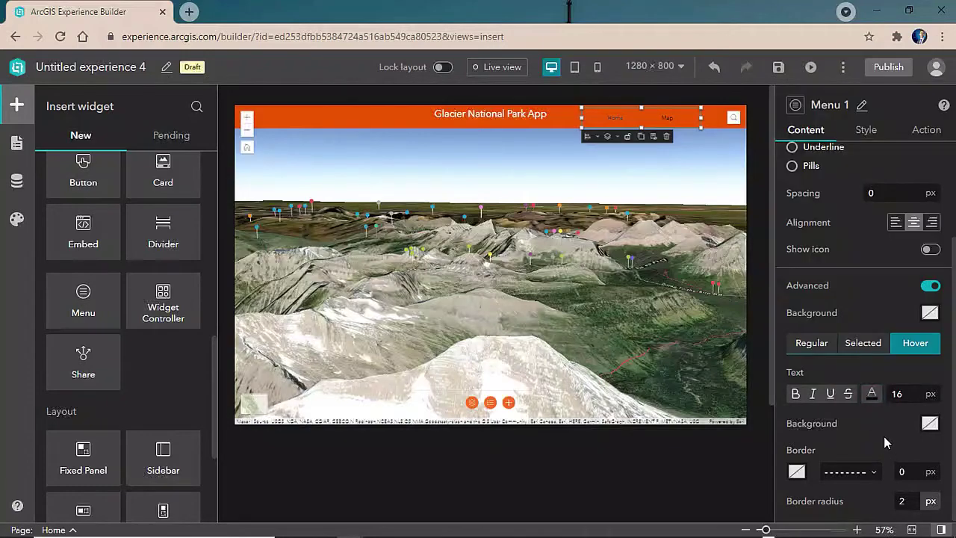
{"action": "left_click", "coordinate": [749, 223]}
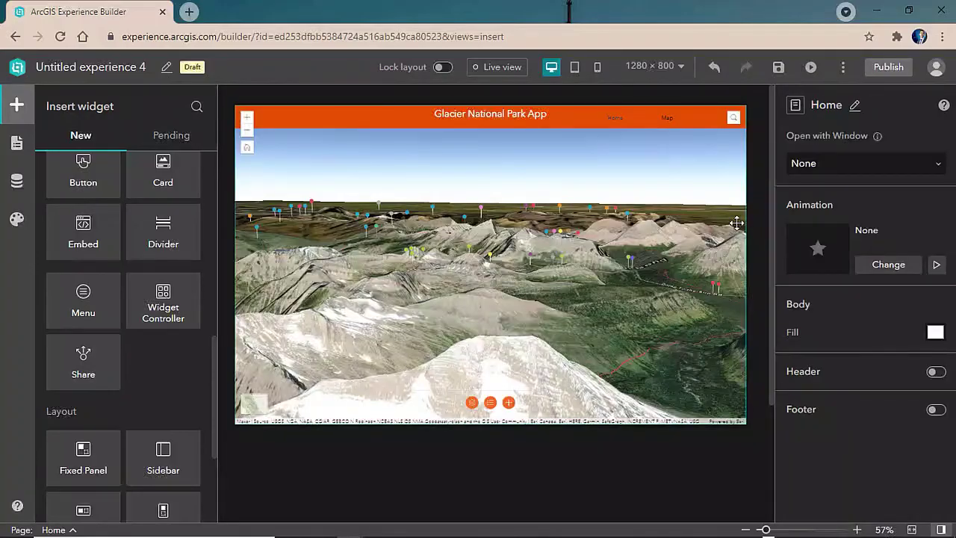
Switch to the phone layout, declining the automatic layout option
{"action": "left_click", "coordinate": [597, 67]}
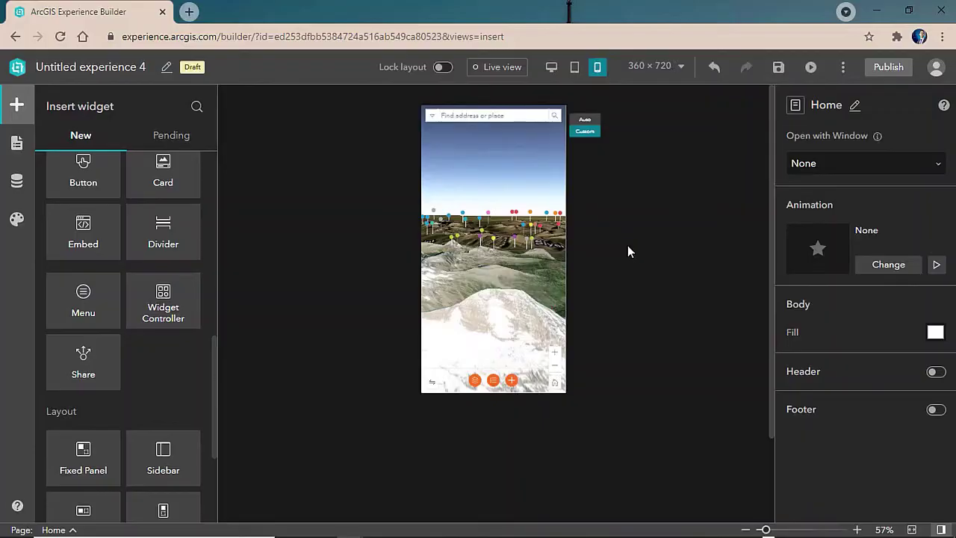
{"action": "left_click", "coordinate": [495, 131]}
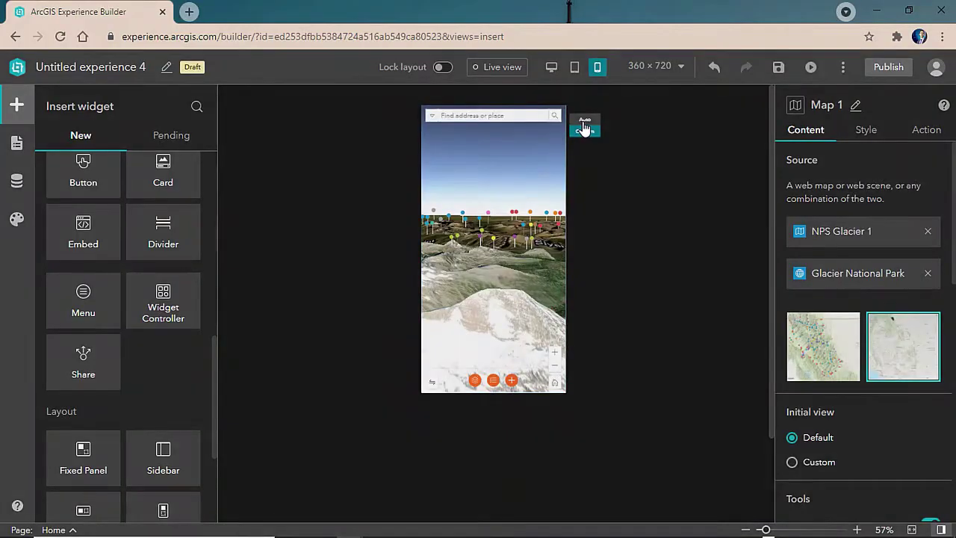
{"action": "left_click", "coordinate": [585, 121]}
{"action": "left_click", "coordinate": [601, 333]}
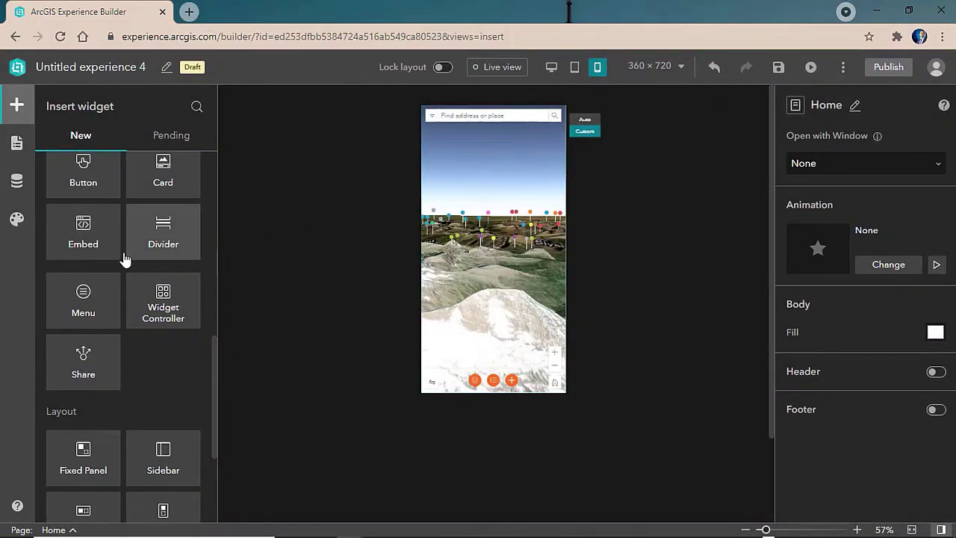
Turn off the map's Search tool and drop a Text widget across the map's top
{"action": "left_click", "coordinate": [536, 224]}
{"action": "scroll", "coordinate": [868, 451], "scroll_direction": "down", "scroll_amount": 3}
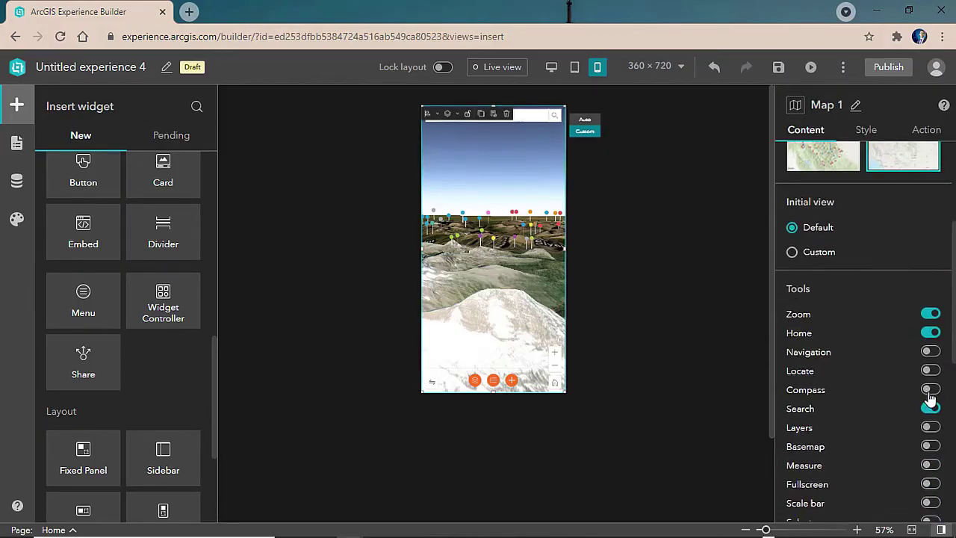
{"action": "left_click", "coordinate": [932, 410]}
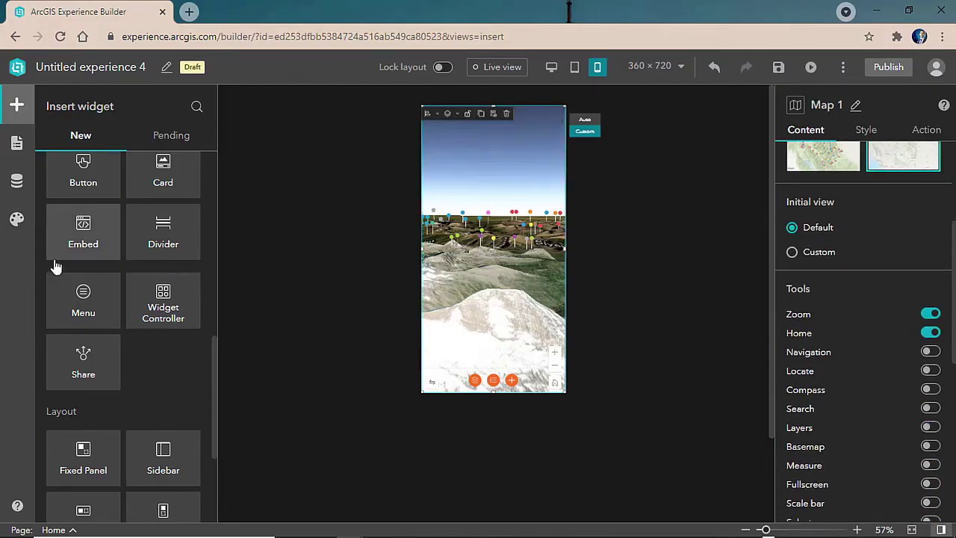
{"action": "scroll", "coordinate": [121, 353], "scroll_direction": "up", "scroll_amount": 1}
{"action": "scroll", "coordinate": [112, 344], "scroll_direction": "up", "scroll_amount": 1}
{"action": "left_click_drag", "start_coordinate": [82, 258], "coordinate": [482, 118]}
Make the phone title black, 26 px and centred, then save the experience
{"action": "left_click", "coordinate": [496, 162]}
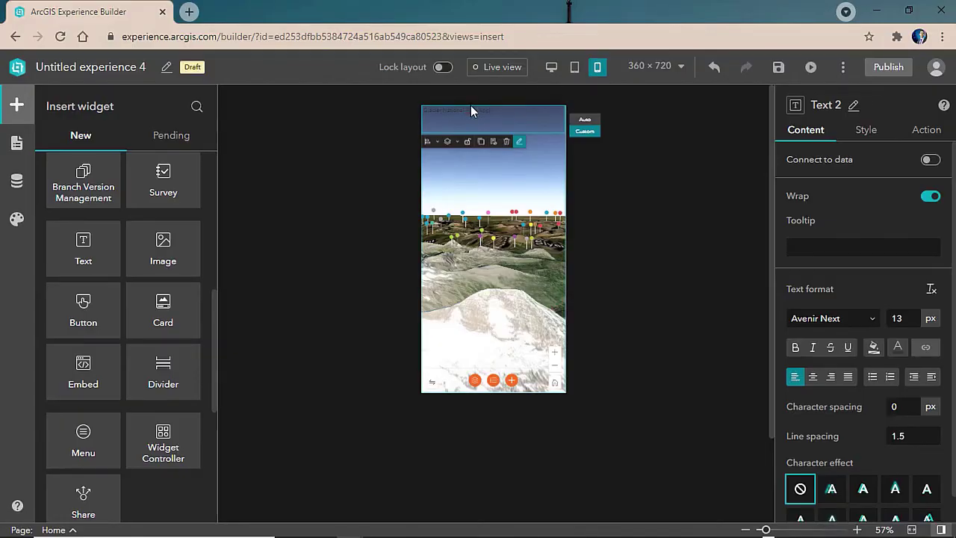
{"action": "key", "text": "ctrl+a"}
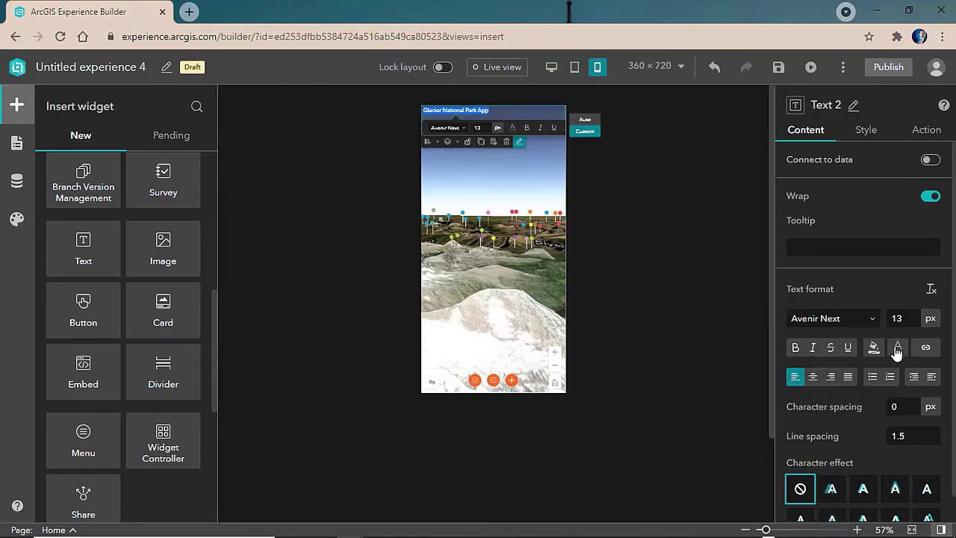
{"action": "left_click", "coordinate": [898, 346]}
{"action": "left_click", "coordinate": [745, 413]}
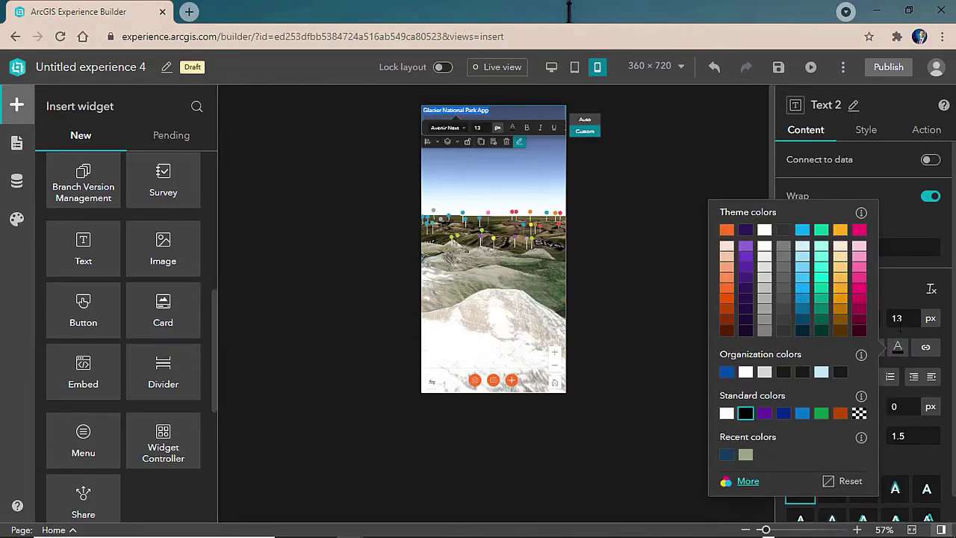
{"action": "left_click", "coordinate": [896, 319]}
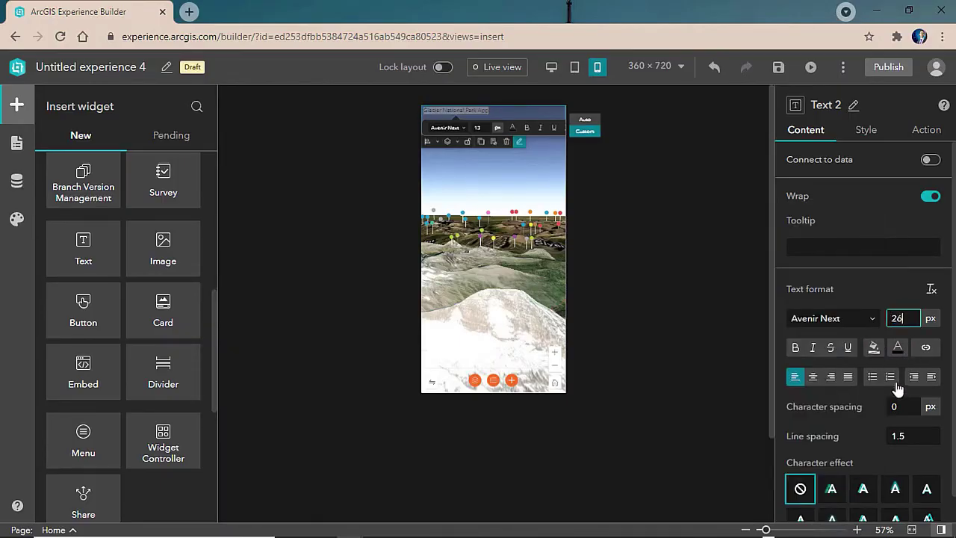
{"action": "left_click", "coordinate": [813, 378]}
{"action": "left_click", "coordinate": [710, 339]}
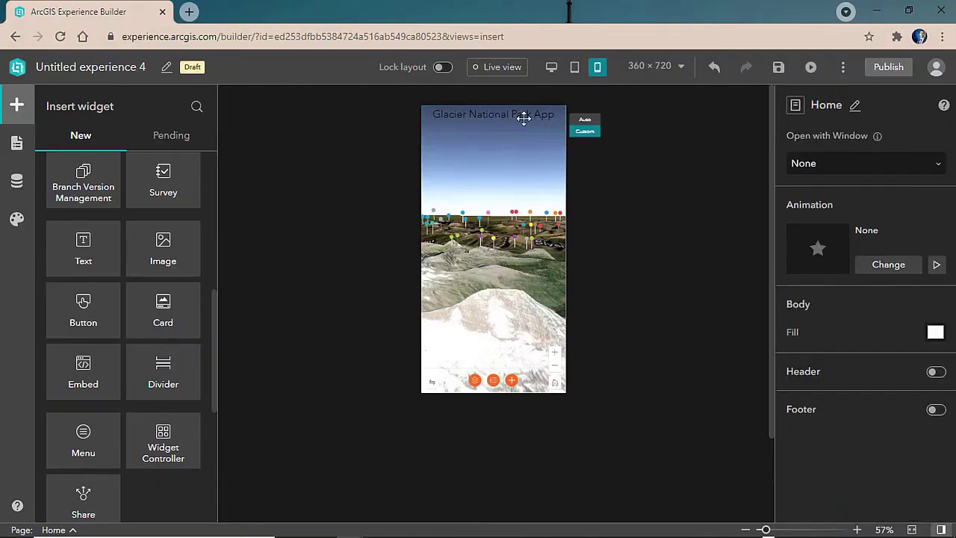
{"action": "left_click", "coordinate": [779, 68]}
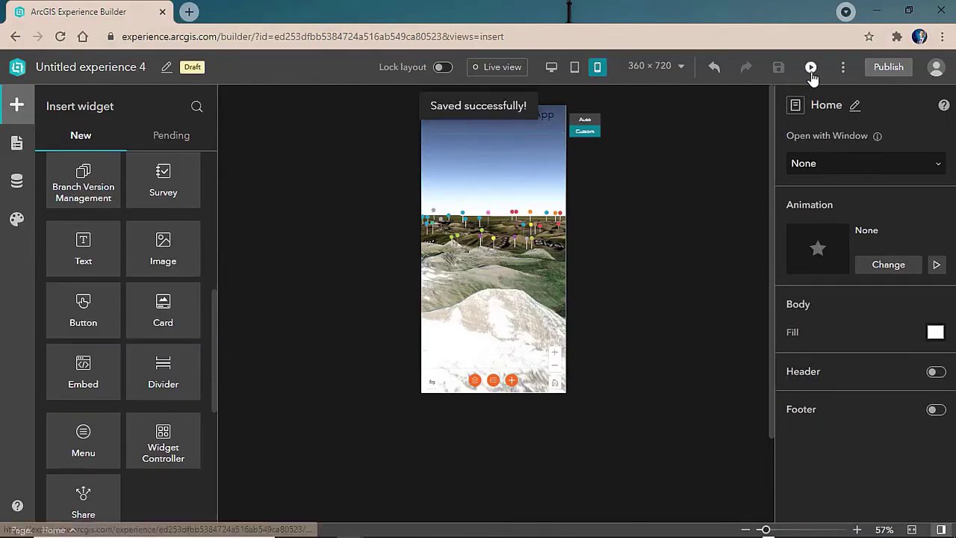
Preview the app, testing the basemap toggle, legend and Map page link, then return Home
{"action": "left_click", "coordinate": [811, 68]}
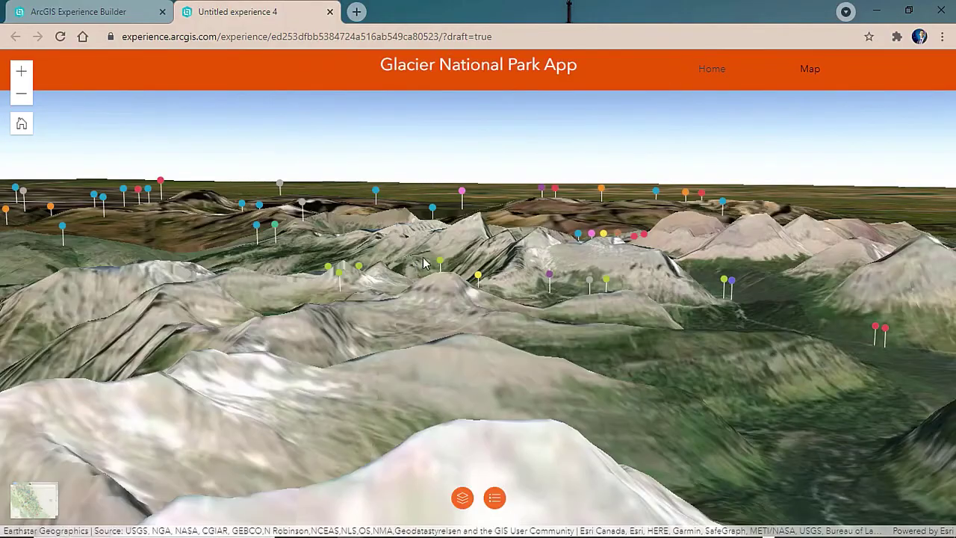
{"action": "left_click", "coordinate": [37, 505]}
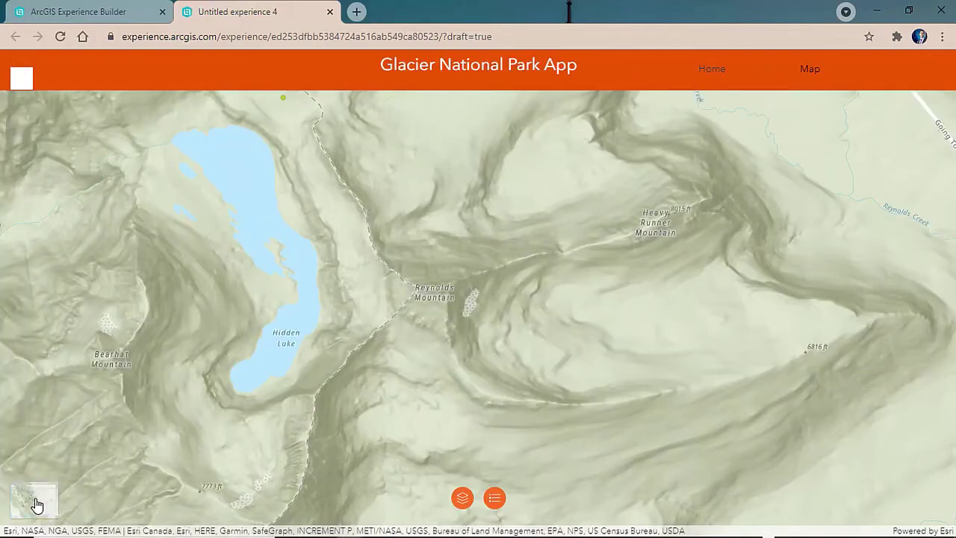
{"action": "left_click", "coordinate": [37, 505]}
{"action": "left_click", "coordinate": [462, 498]}
{"action": "left_click", "coordinate": [495, 498]}
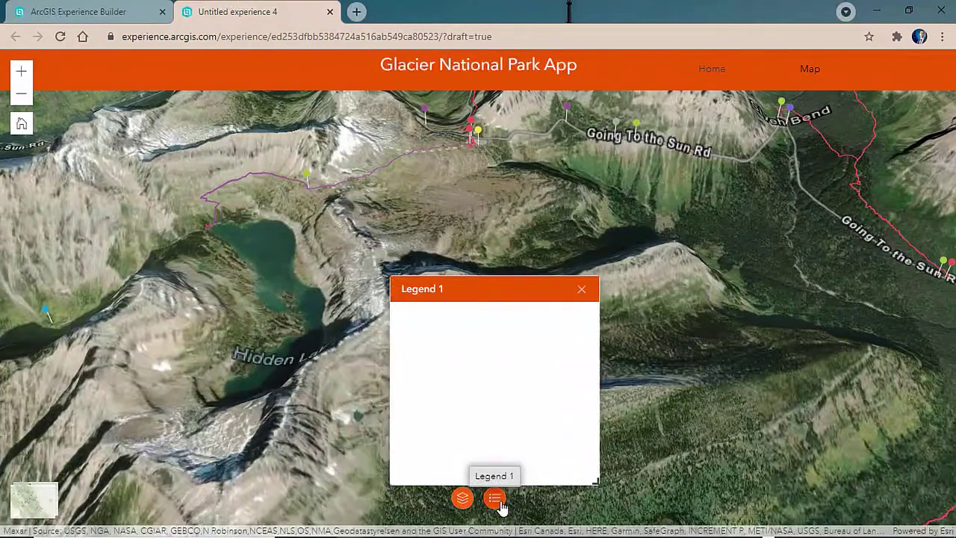
{"action": "left_click", "coordinate": [497, 500]}
{"action": "left_click", "coordinate": [805, 69]}
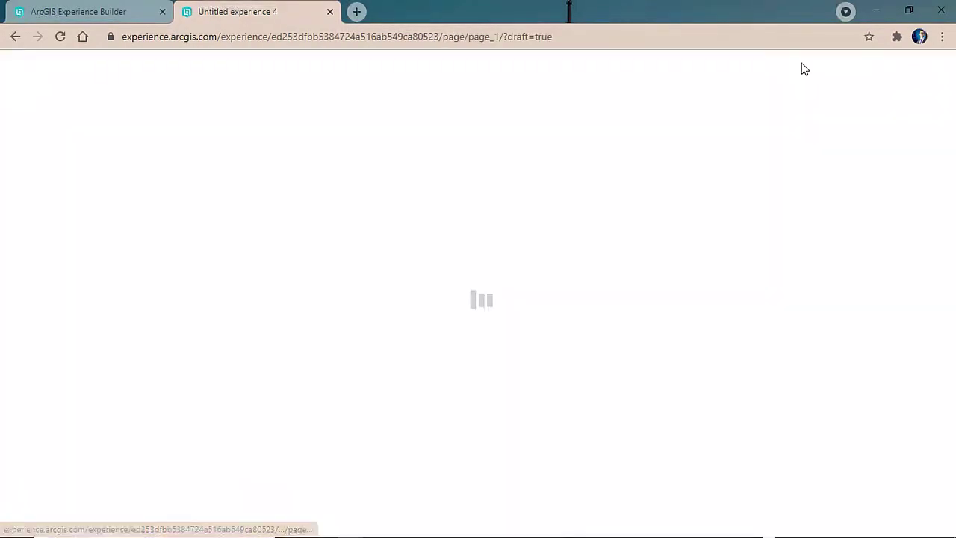
{"action": "left_click", "coordinate": [14, 37]}
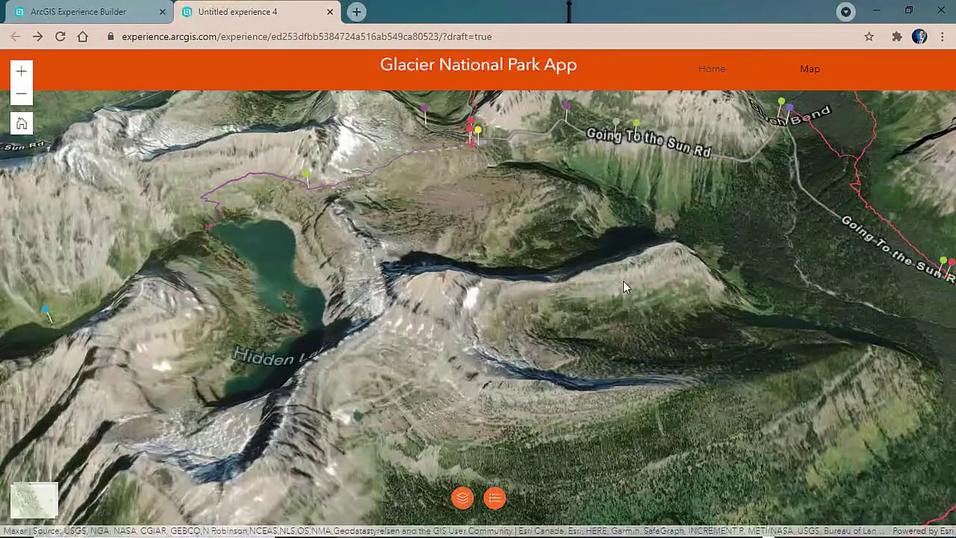
View the preview at iPhone X size using the browser's device emulation
{"action": "key", "text": "F12"}
{"action": "left_click", "coordinate": [328, 59]}
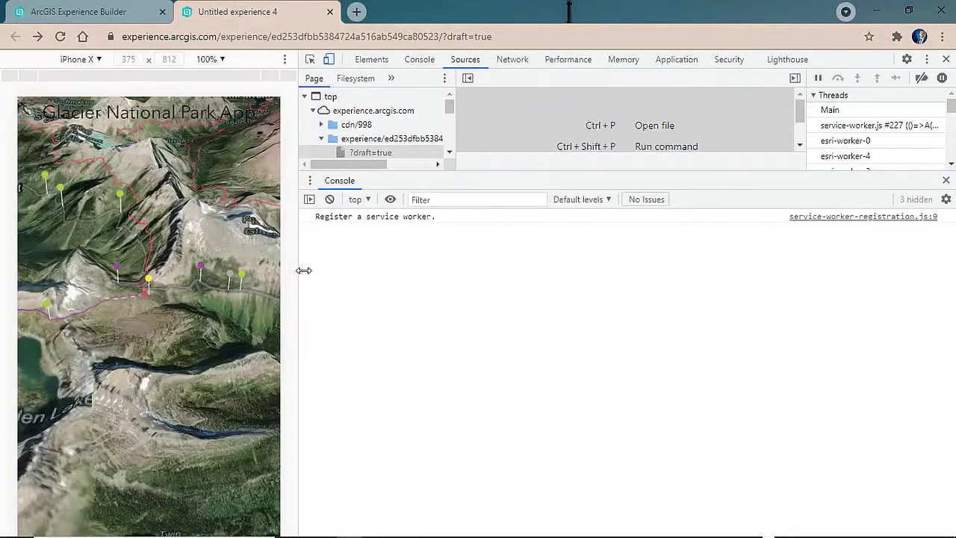
{"action": "left_click_drag", "start_coordinate": [300, 271], "coordinate": [657, 273]}
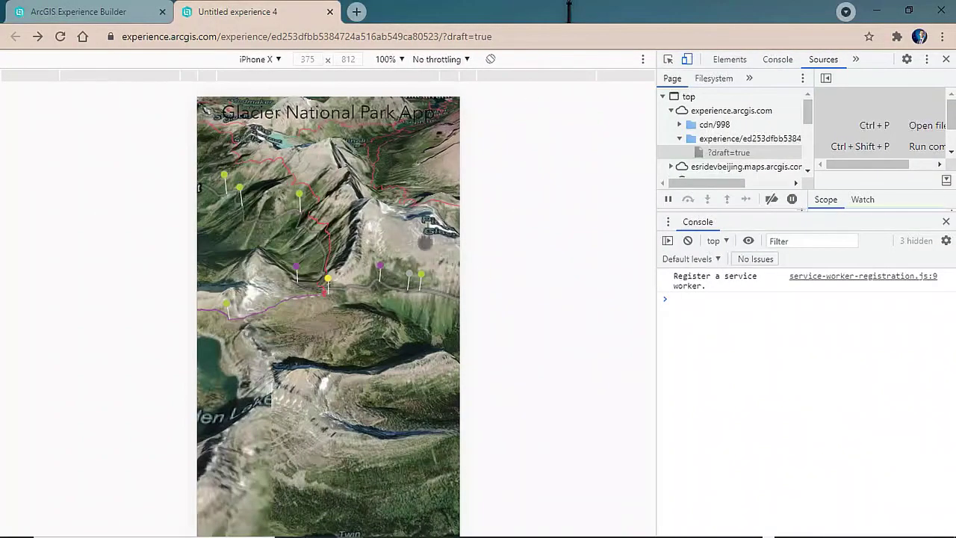